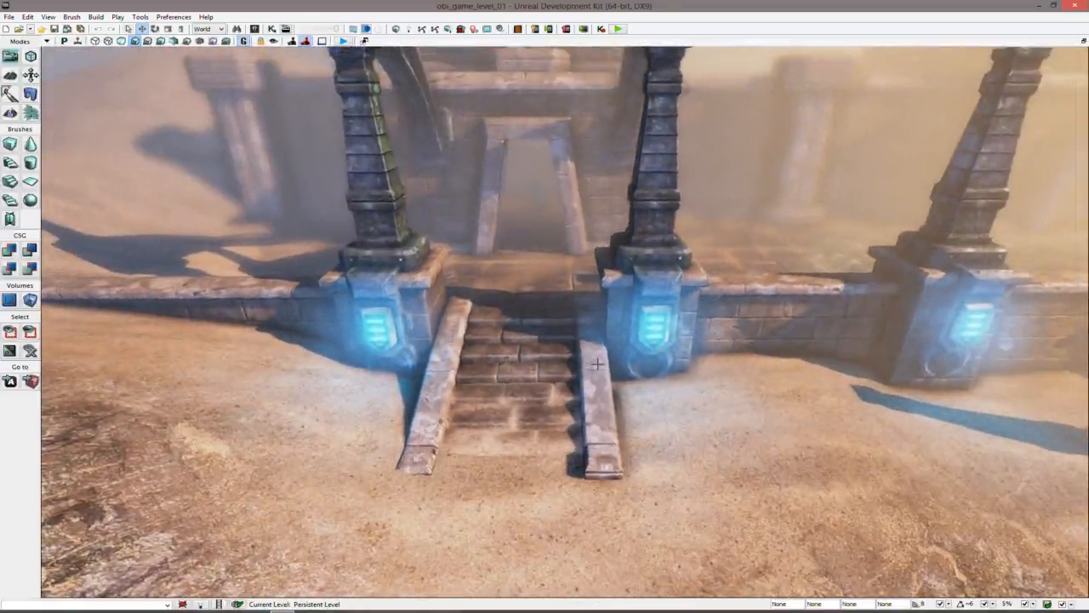
- Examine the temple entrance, its stairs and the glowing lamps on the pillars from slightly different distances and angles
right_click_drag(552, 351, 689, 526)
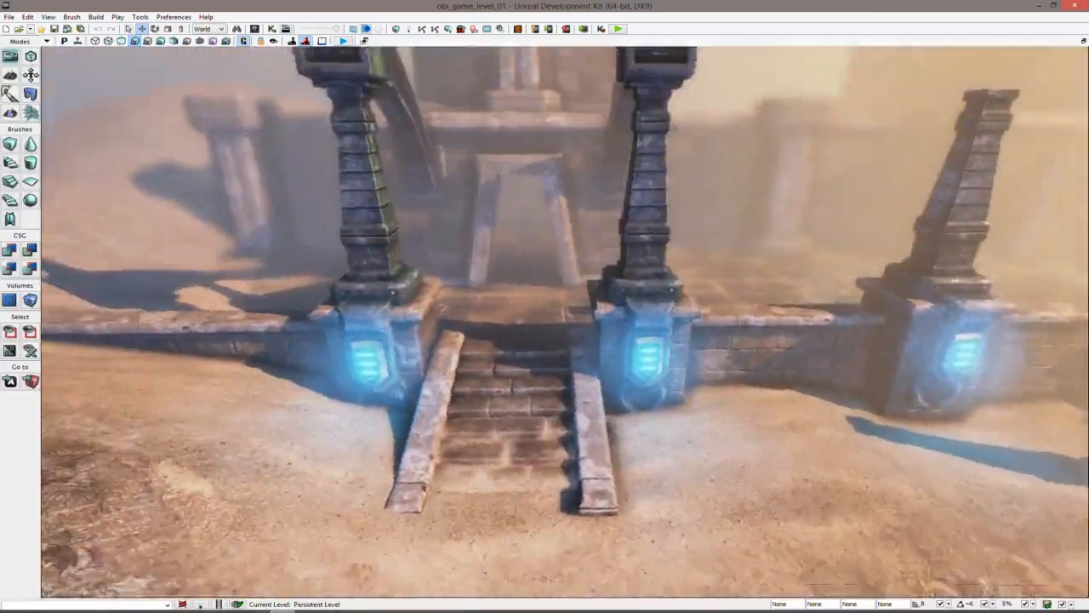
right_click_drag(554, 366, 553, 341)
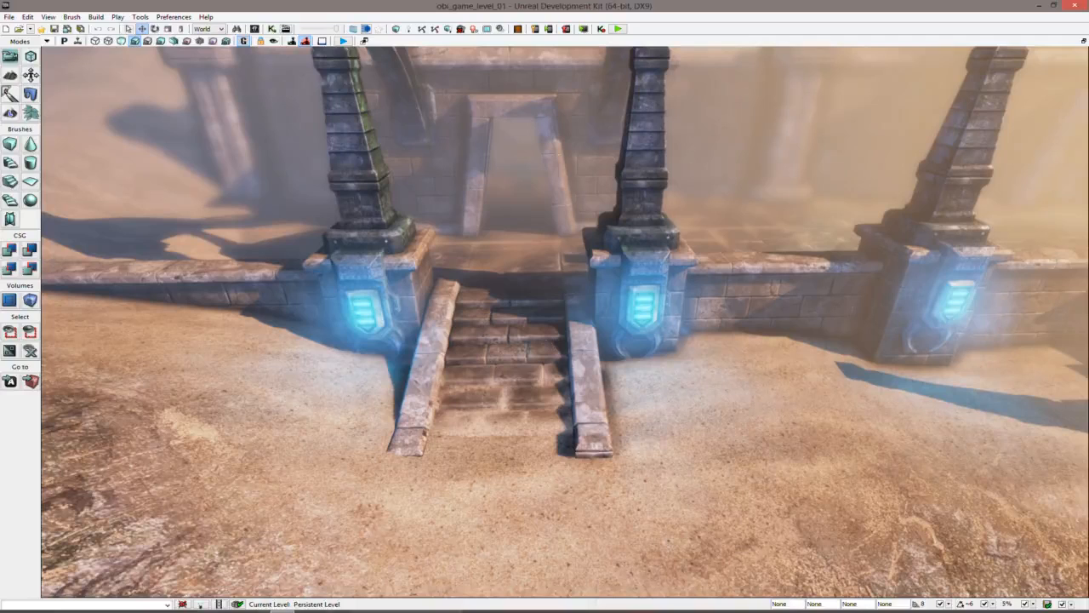
mouse_move(565, 322)
right_mouse_down()
mouse_move(626, 430)
mouse_move(649, 438)
mouse_move(597, 289)
mouse_move(542, 357)
mouse_move(535, 415)
mouse_move(547, 464)
mouse_move(572, 462)
mouse_move(581, 439)
mouse_move(590, 342)
mouse_move(574, 282)
mouse_move(576, 328)
mouse_move(577, 307)
right_mouse_up()
mouse_move(500, 342)
right_mouse_down()
mouse_move(500, 363)
mouse_move(500, 352)
right_mouse_up()
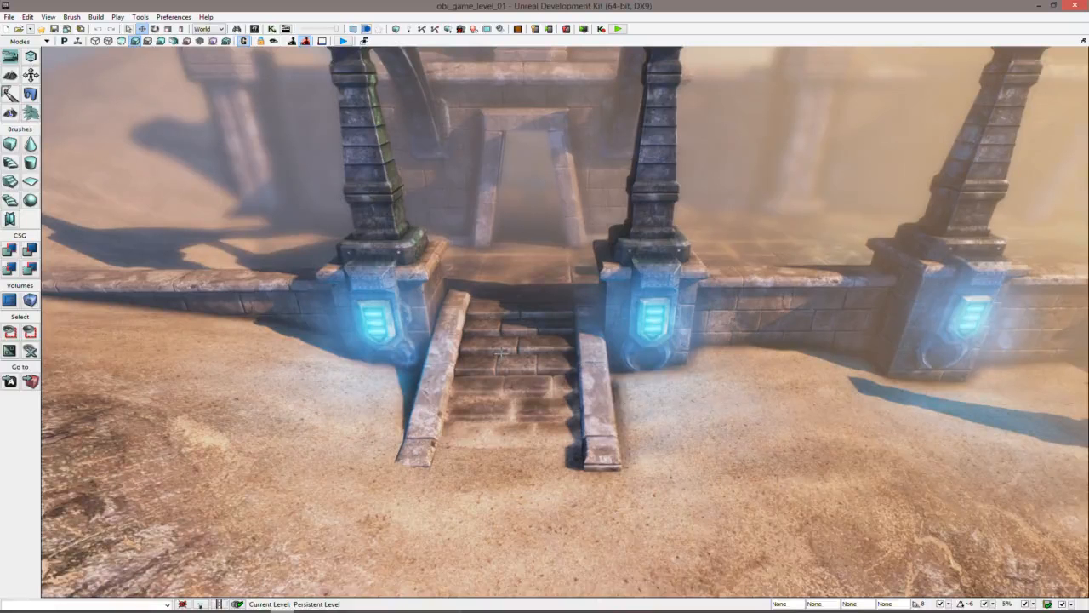
right_click_drag(503, 352, 491, 385)
key("w")
key("s")
key("w")
key("s")
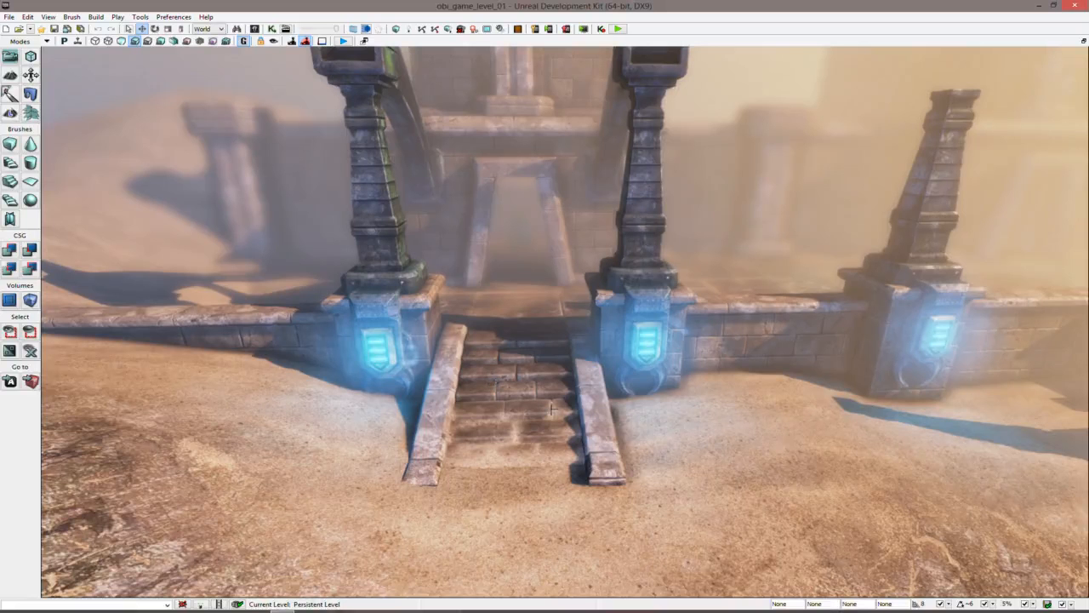
right_click_drag(553, 412, 473, 475)
key("w")
key("s")
key("d")
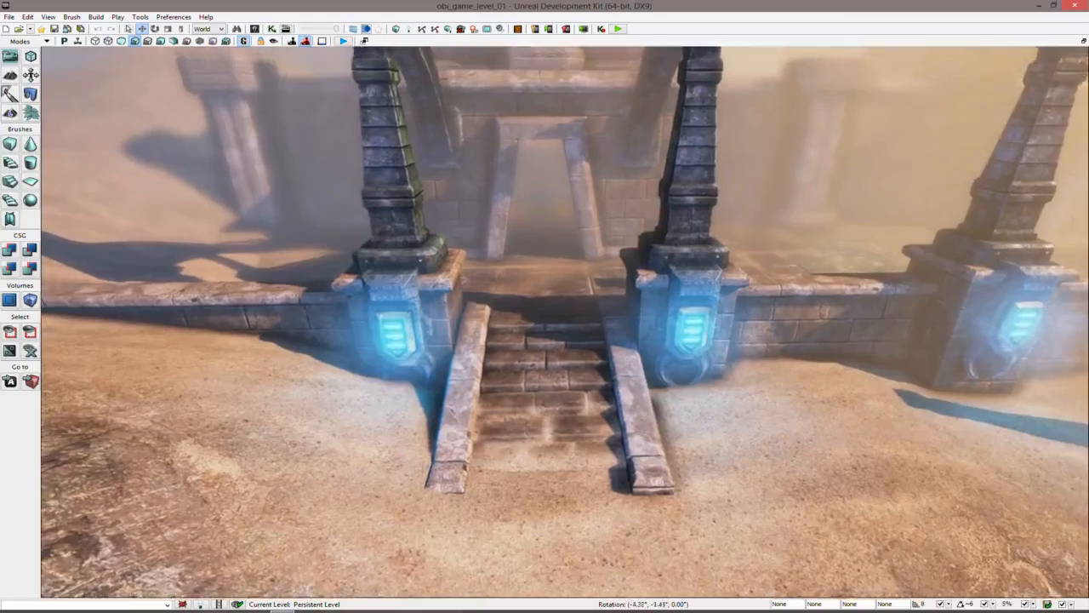
right_click_drag(473, 474, 474, 439)
key("w")
key("s")
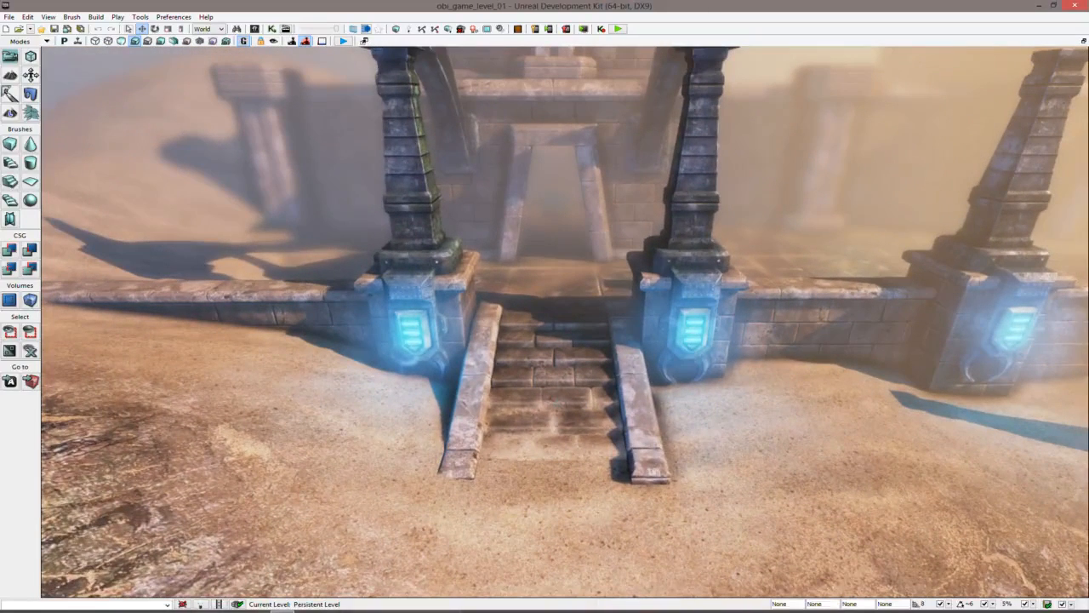
mouse_move(474, 439)
right_mouse_down()
mouse_move(471, 453)
mouse_move(478, 432)
mouse_move(471, 451)
mouse_move(462, 440)
mouse_move(477, 444)
right_mouse_up()
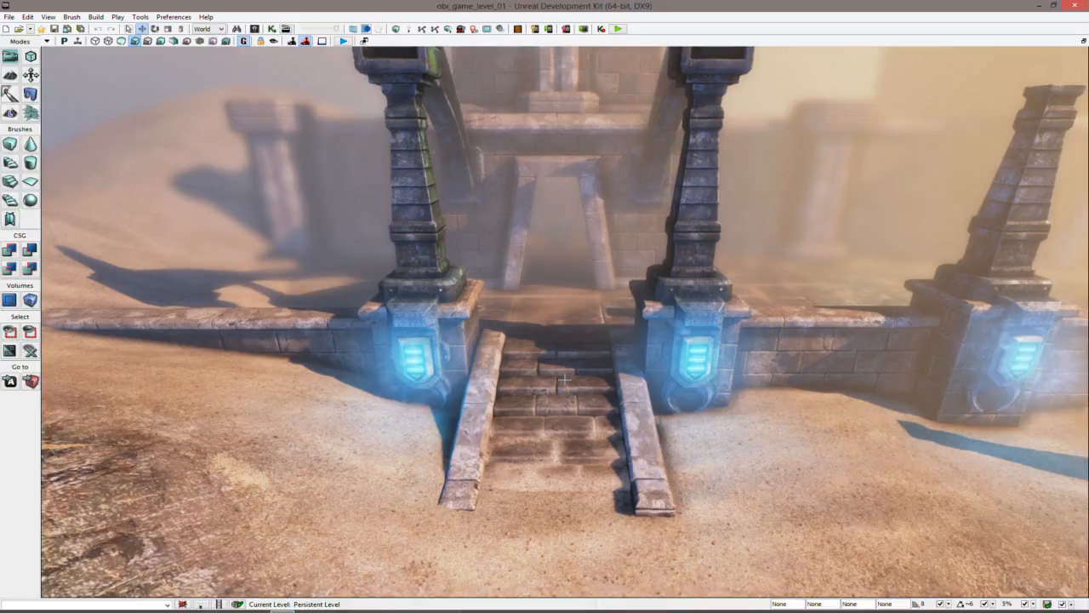
- Examine the two glowing pillar lamps beside the stairs from a closer viewpoint
right_click_drag(550, 361, 551, 323)
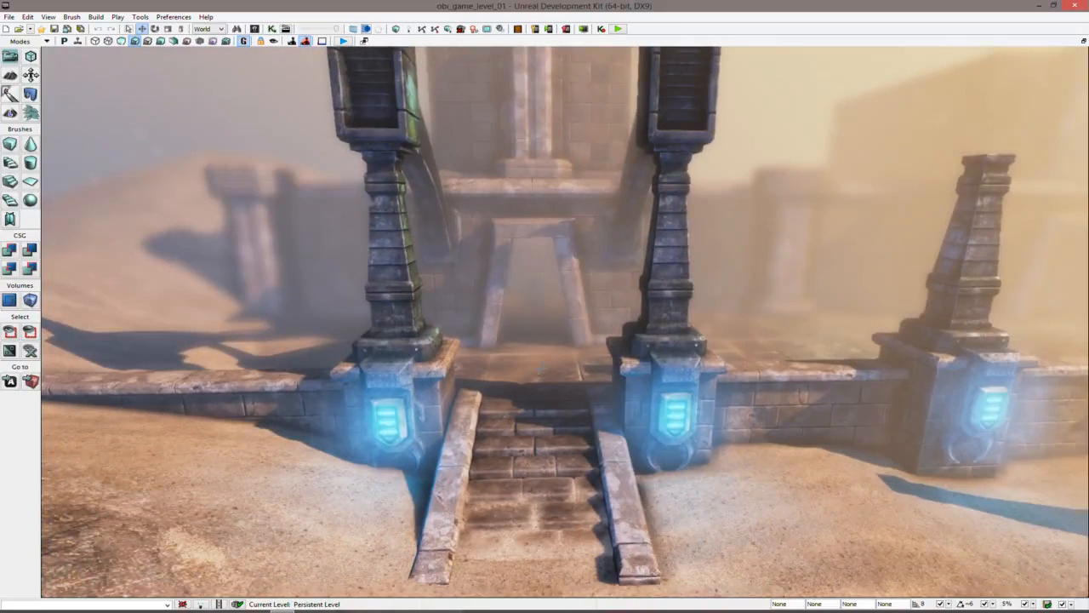
right_click_drag(550, 322, 544, 400)
key("w")
key("w")
mouse_move(565, 321)
right_mouse_down()
mouse_move(565, 332)
mouse_move(583, 323)
right_mouse_up()
key("w")
right_click_drag(536, 357, 535, 349)
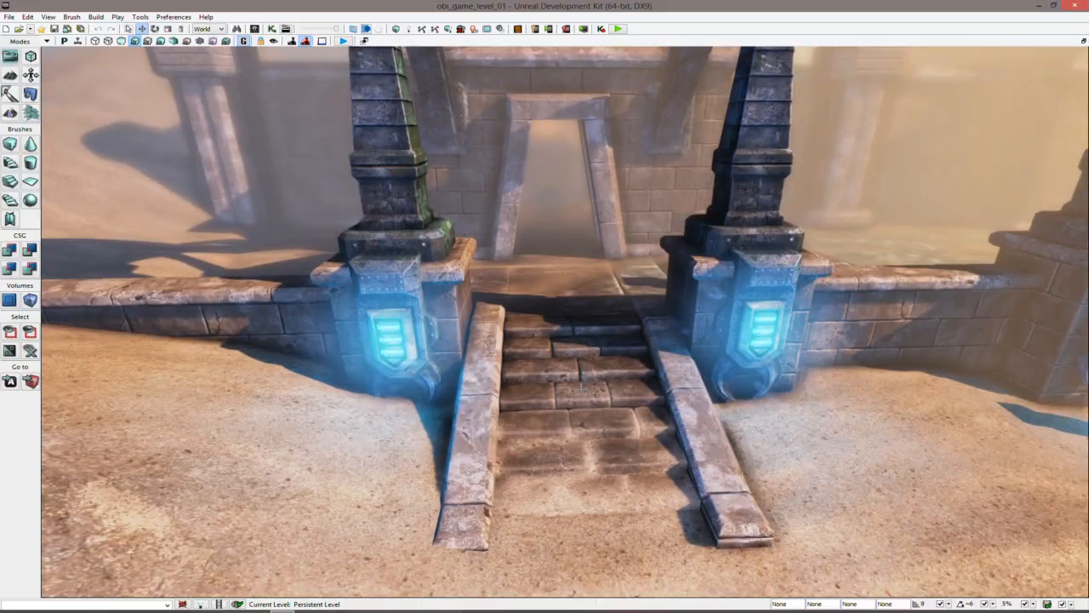
right_click_drag(583, 384, 551, 393)
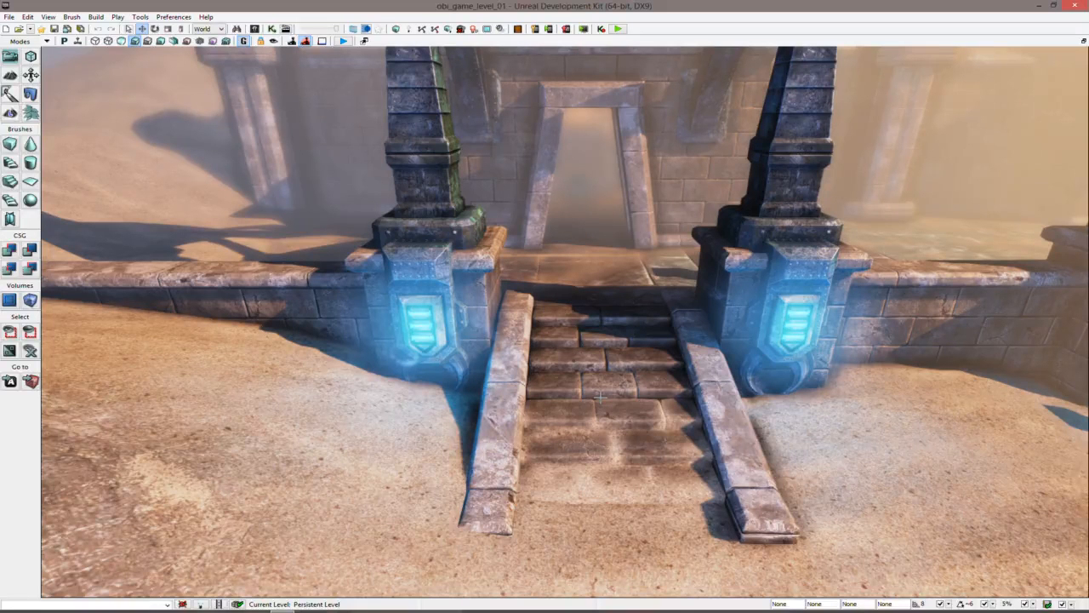
right_click_drag(610, 371, 611, 367)
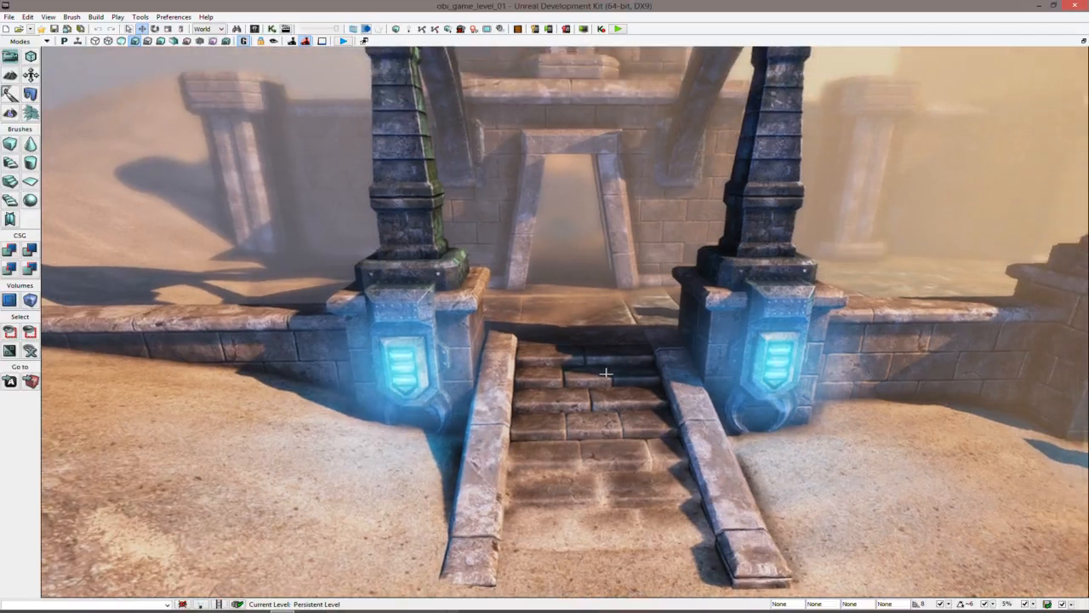
right_click_drag(604, 388, 603, 387)
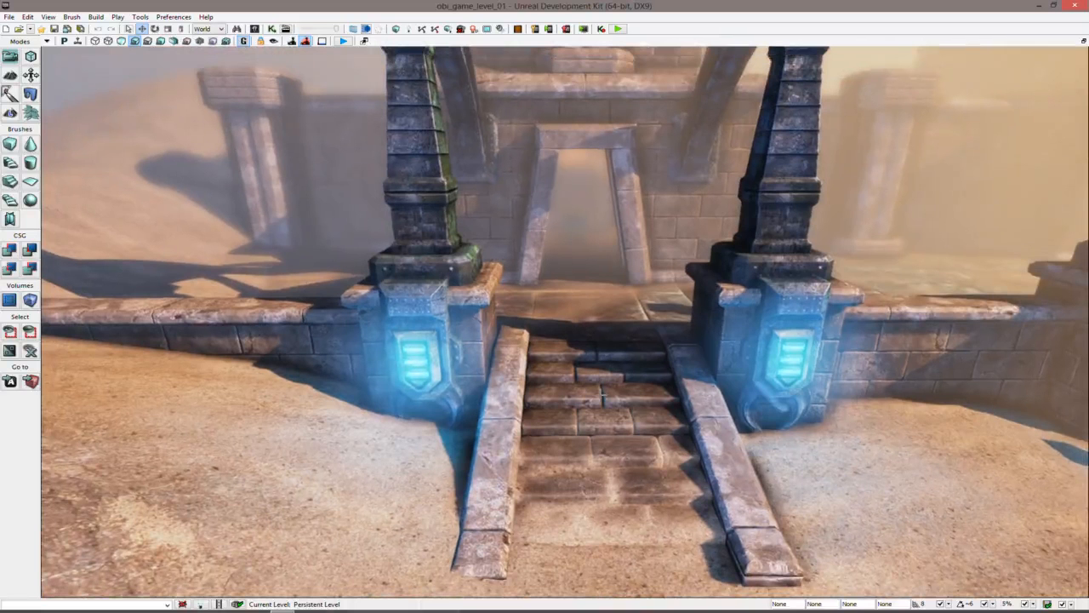
- Reveal the editor icons to inspect the actors around the entrance lamps, then return to game view
key("g")
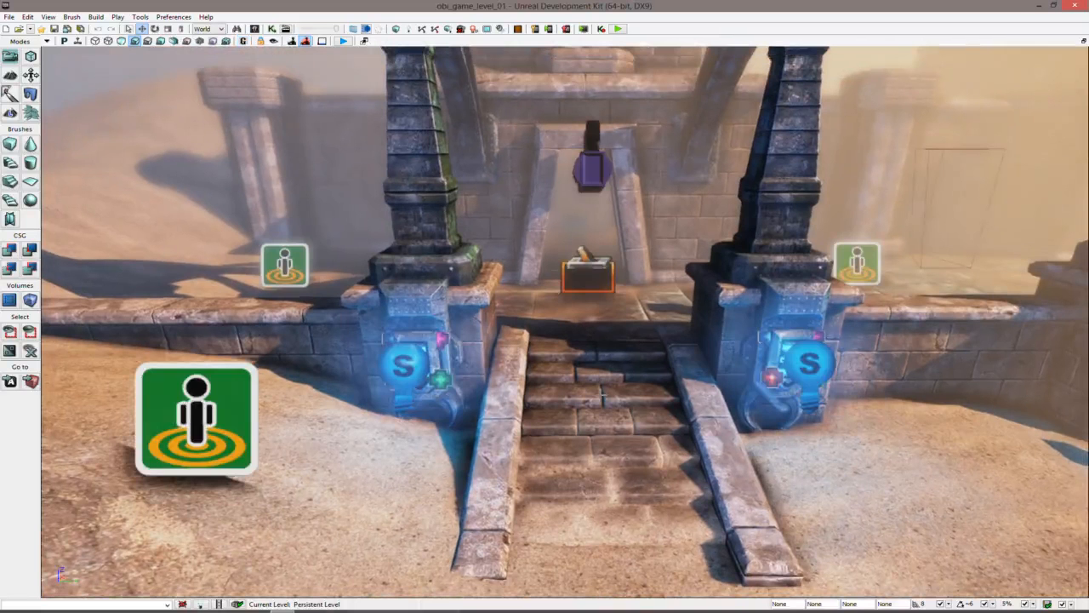
left_click(416, 360)
right_click_drag(416, 361, 429, 380)
key("s")
mouse_move(649, 368)
right_mouse_down()
mouse_move(652, 384)
mouse_move(649, 369)
right_mouse_up()
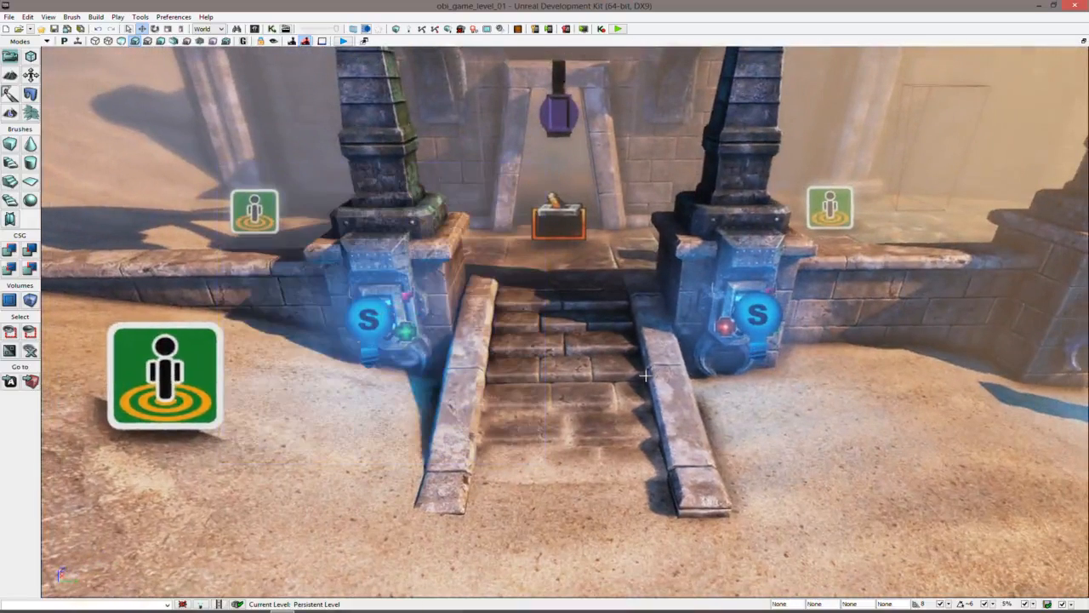
right_click_drag(649, 368, 677, 341)
key("g")
key("f")
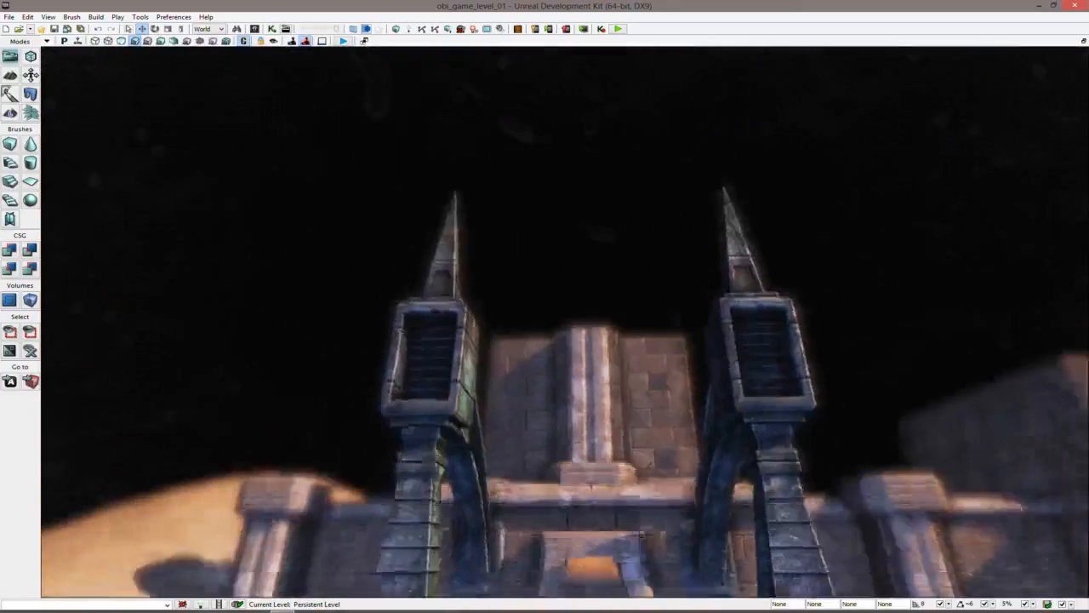
right_click_drag(677, 341, 681, 379)
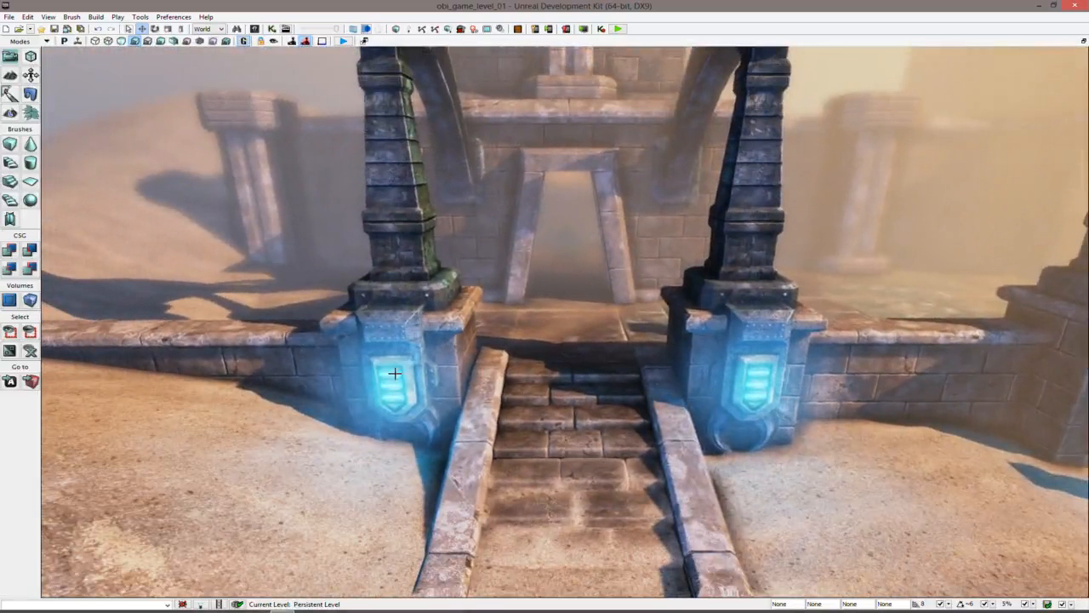
- Open the BASE_LensDirt_02 material from the base_materials group of the Obi_Game_MAIN package
left_click(253, 29)
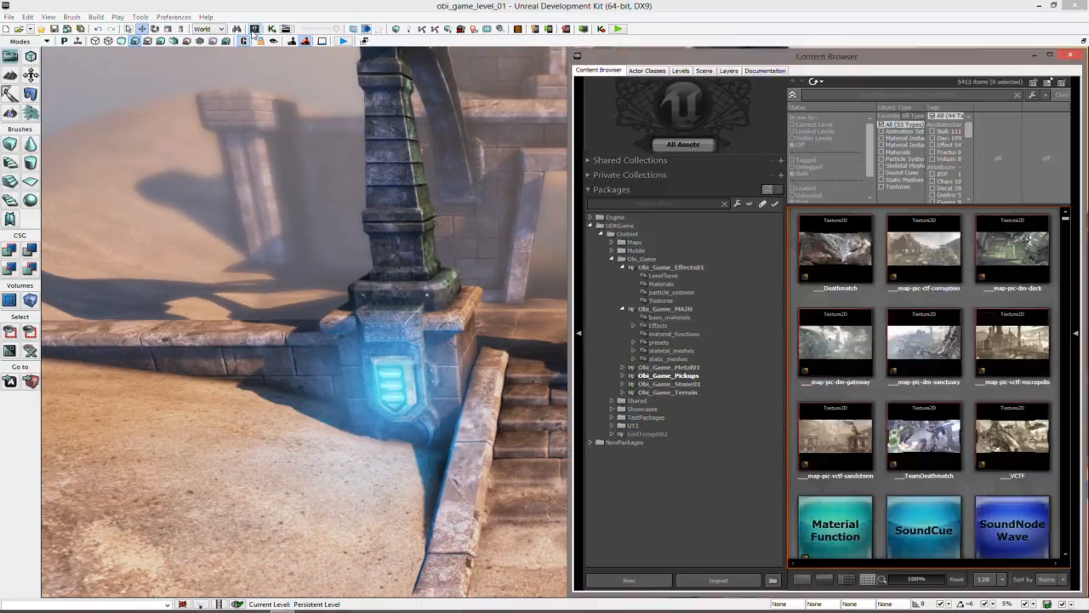
left_click(669, 317)
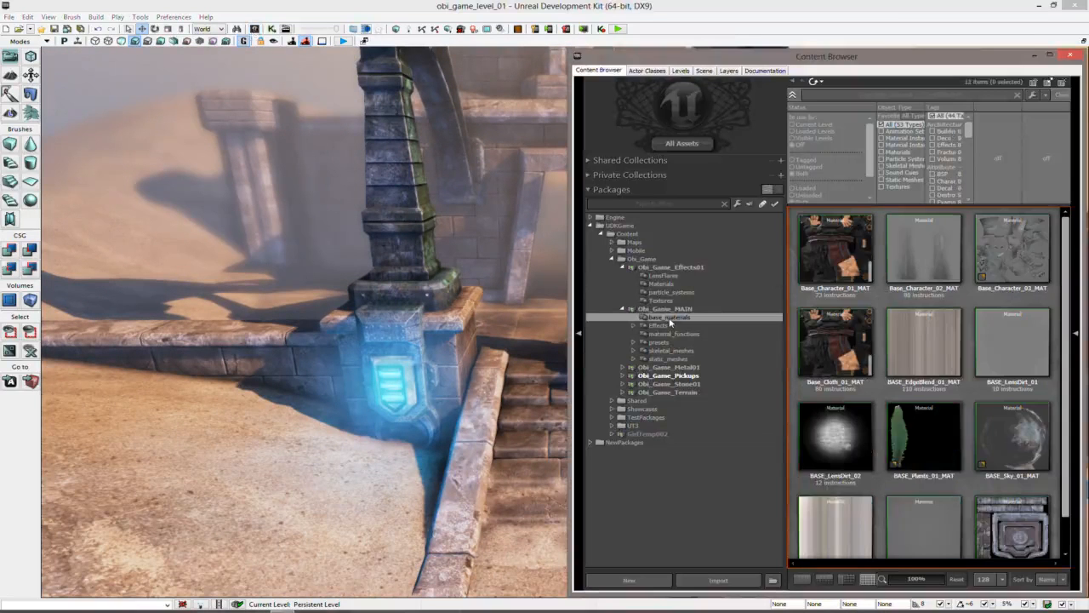
left_click(829, 436)
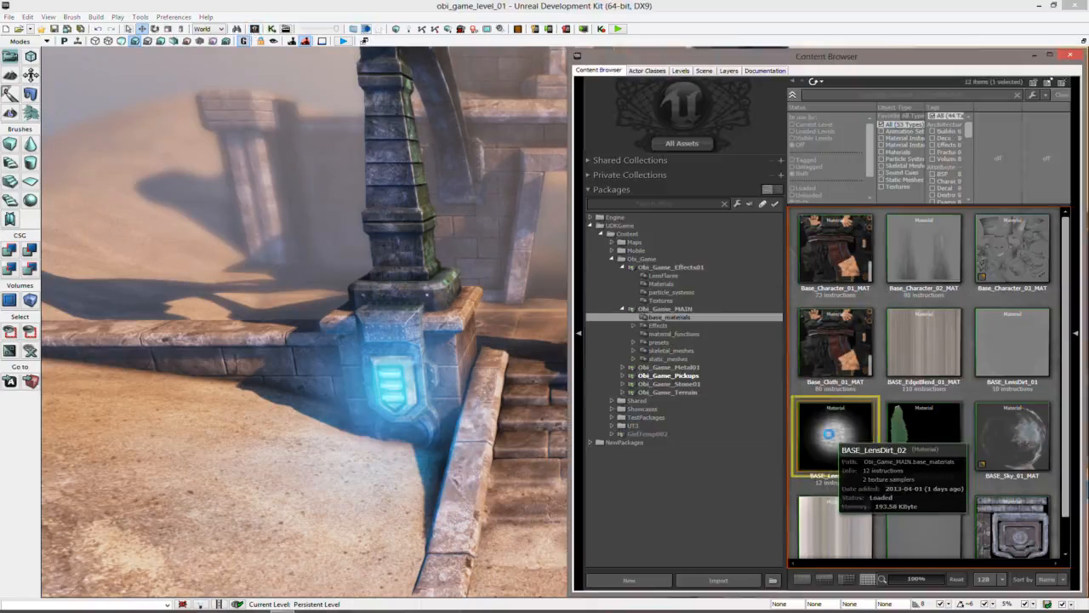
double_click(829, 434)
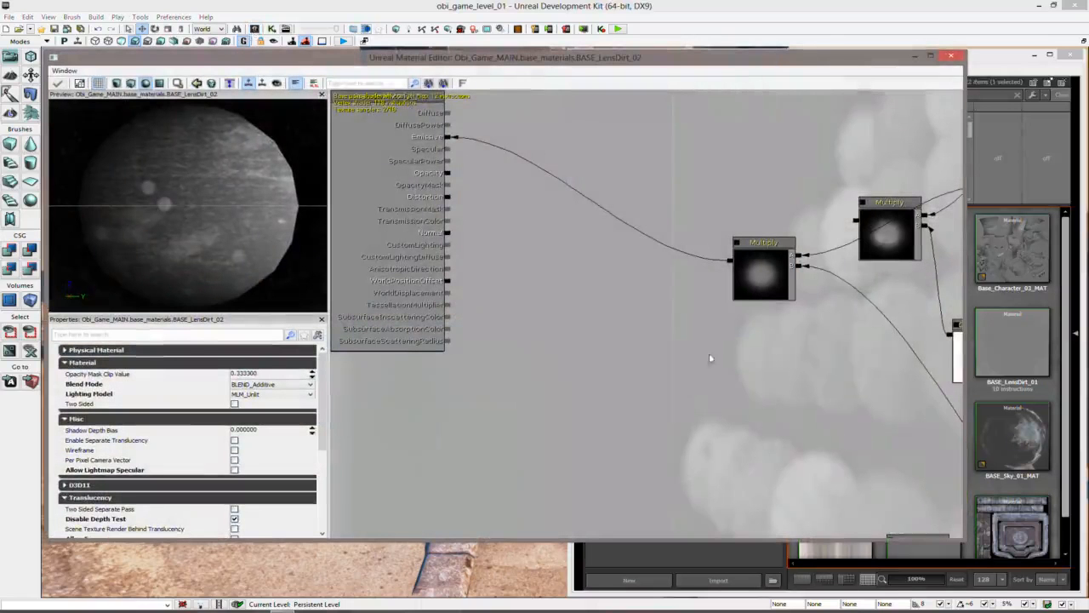
- Trace the BASE_LensDirt_02 node network from the Emissive input back to the ScreenPos node and check the material preview
left_click_drag(835, 352, 575, 348)
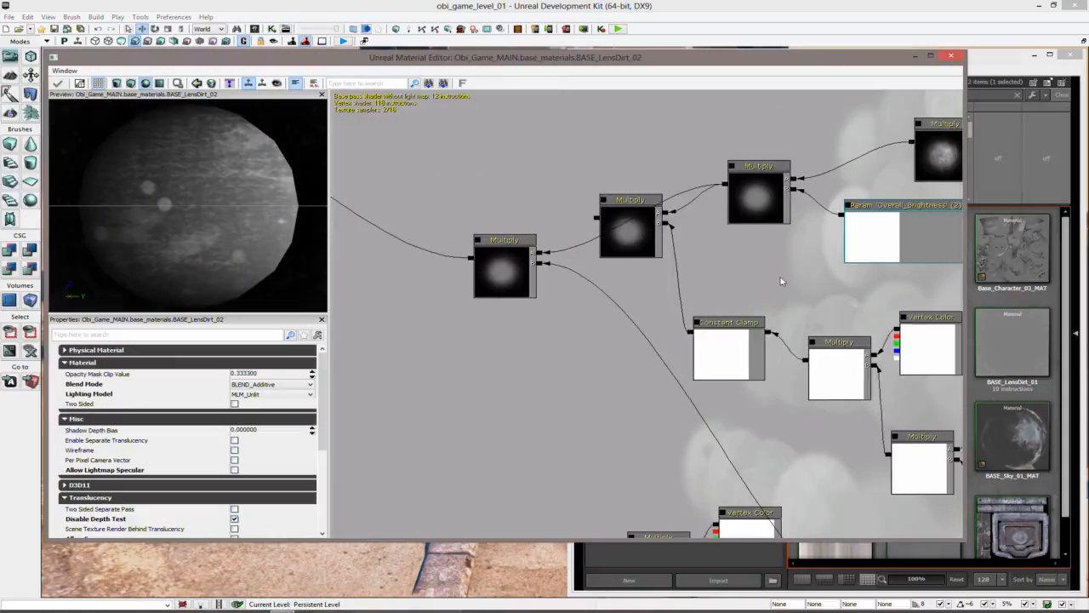
left_click_drag(793, 269, 574, 306)
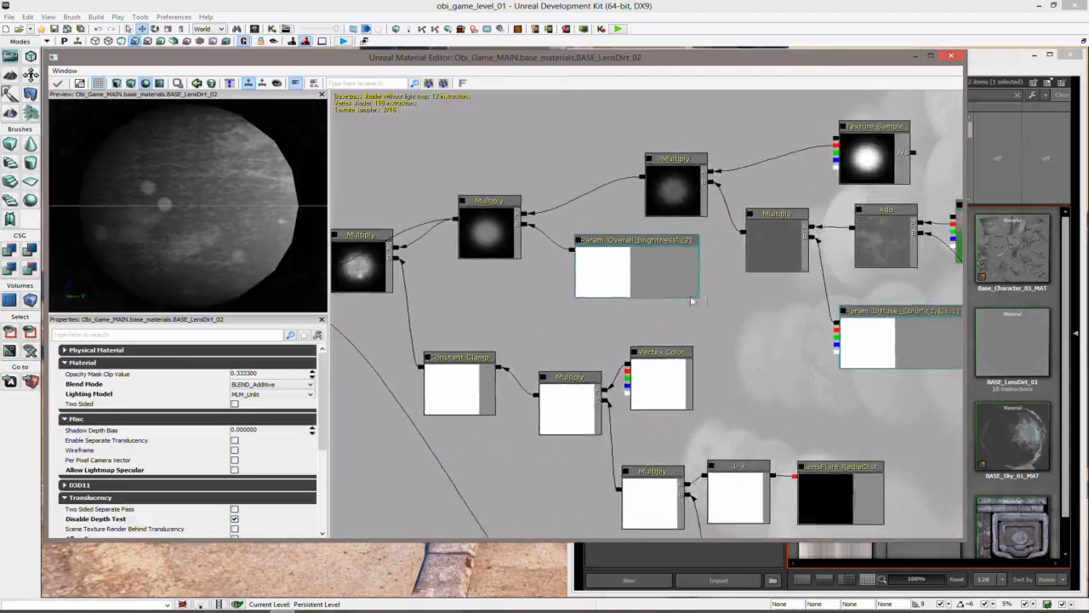
left_click_drag(751, 307, 483, 331)
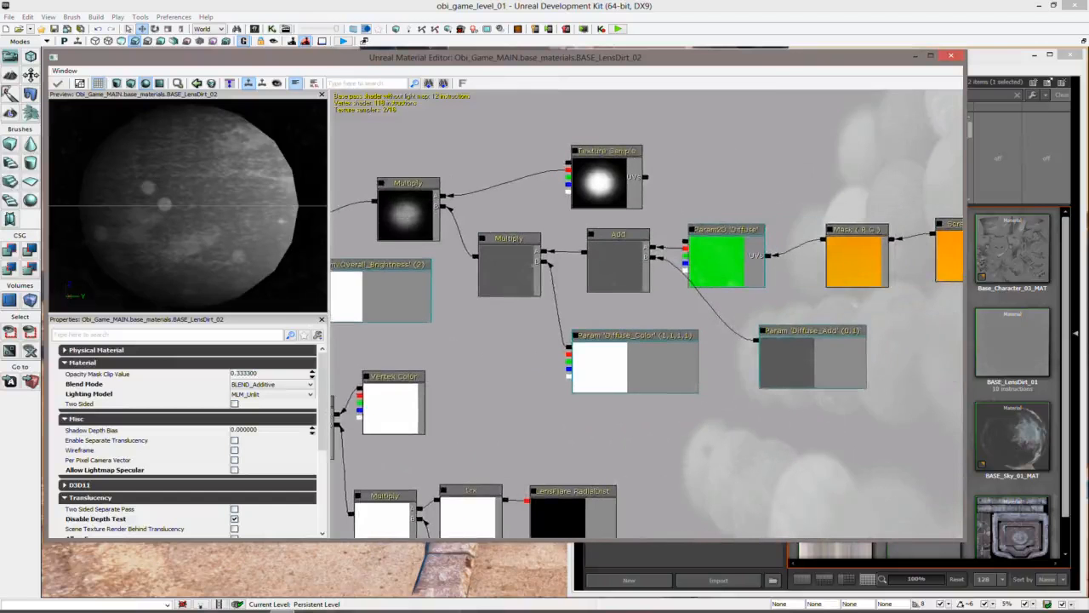
left_click_drag(725, 184, 648, 219)
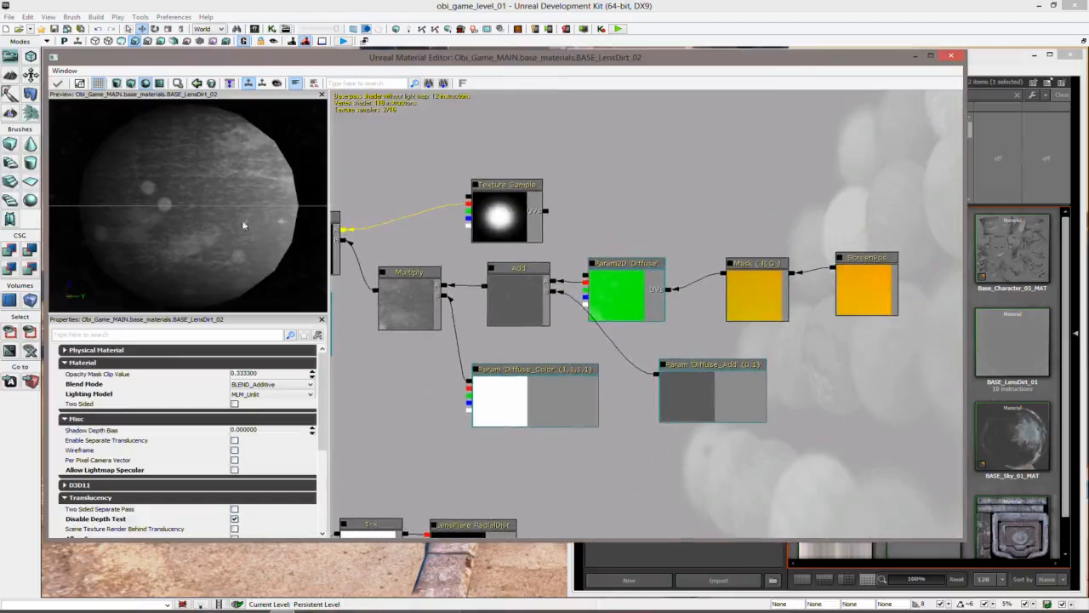
left_click_drag(248, 223, 218, 226)
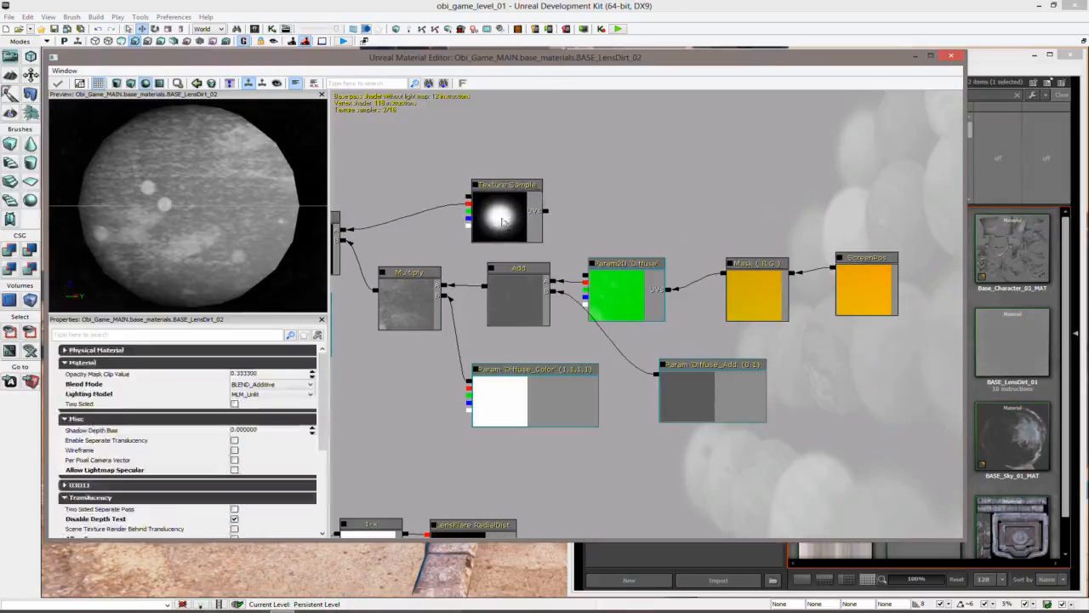
- Inspect the Texture Sample node with the round glow mask and its effect on the preview sphere
left_click(502, 238)
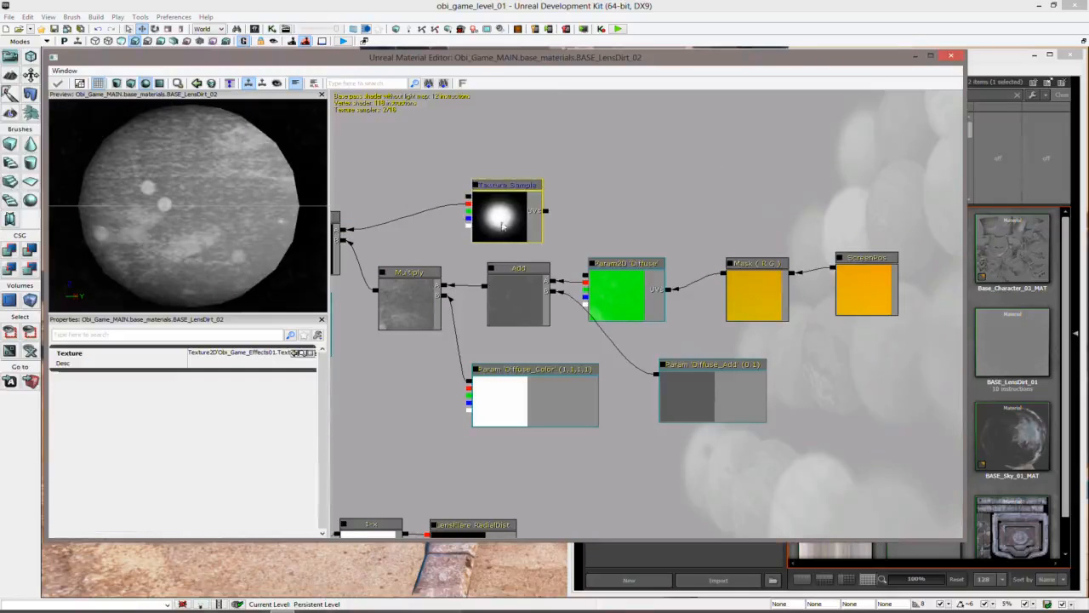
left_click_drag(610, 199, 629, 188)
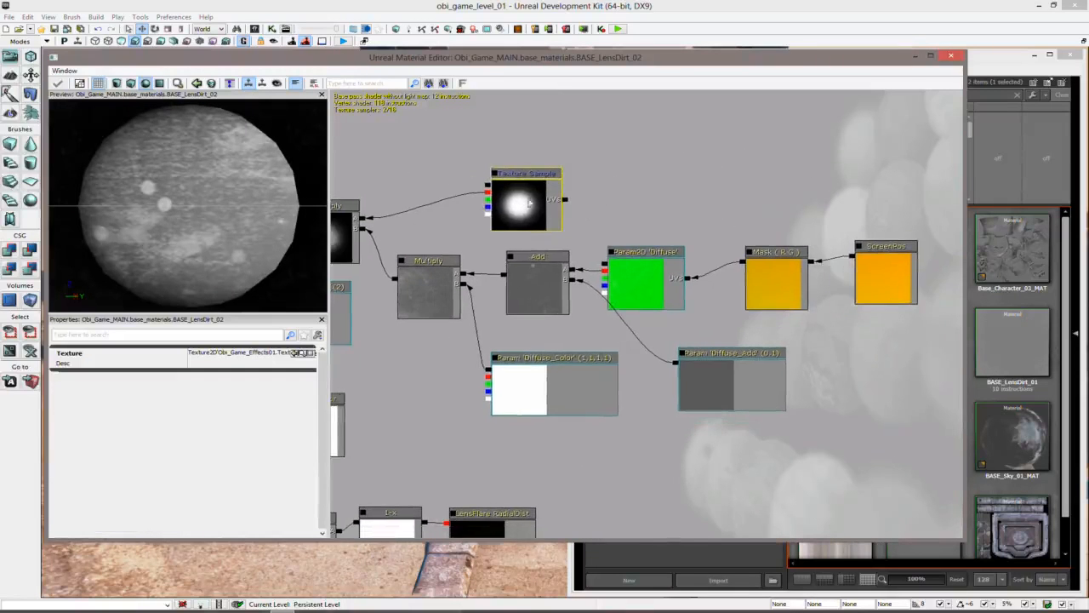
mouse_move(215, 211)
left_mouse_down()
mouse_move(214, 187)
mouse_move(221, 212)
left_mouse_up()
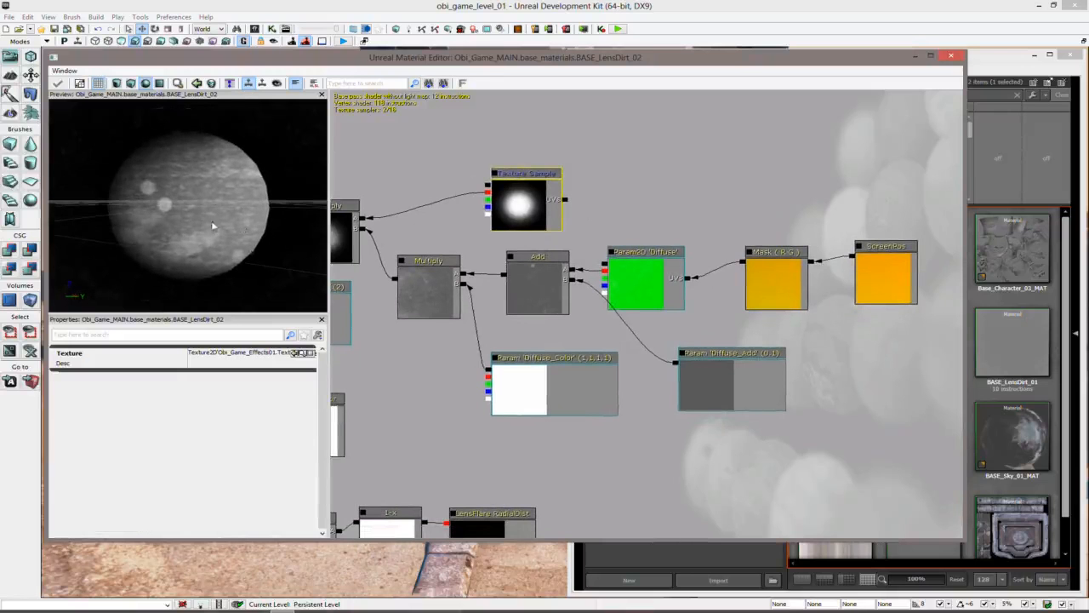
left_click_drag(621, 232, 715, 168)
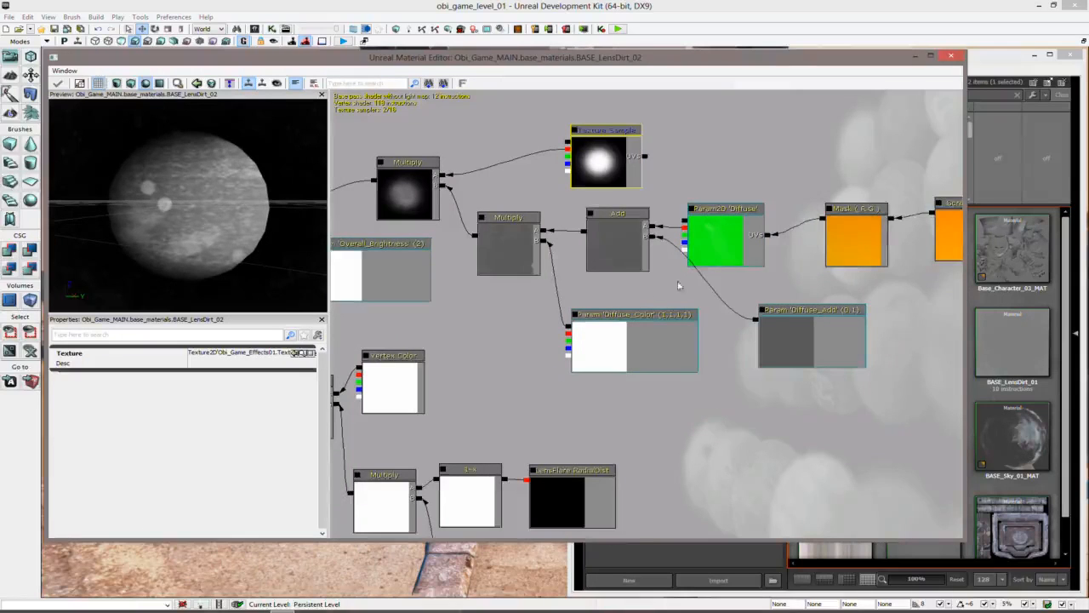
left_click_drag(524, 324, 553, 336)
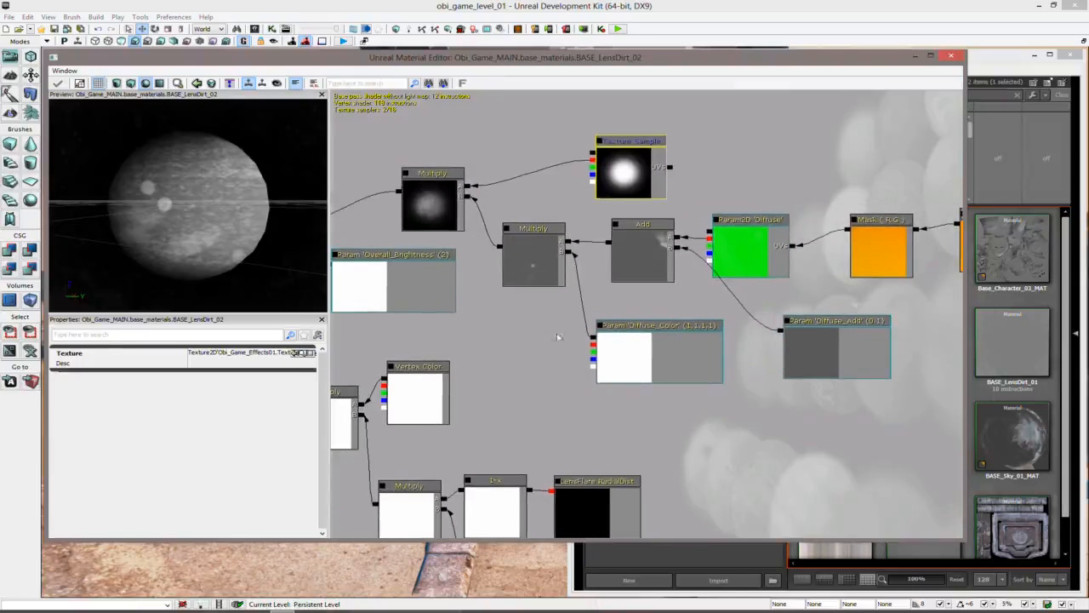
- Inspect the properties of the Diffuse texture parameter, the ScreenPos node and the Diffuse_Color parameter
left_click(738, 255)
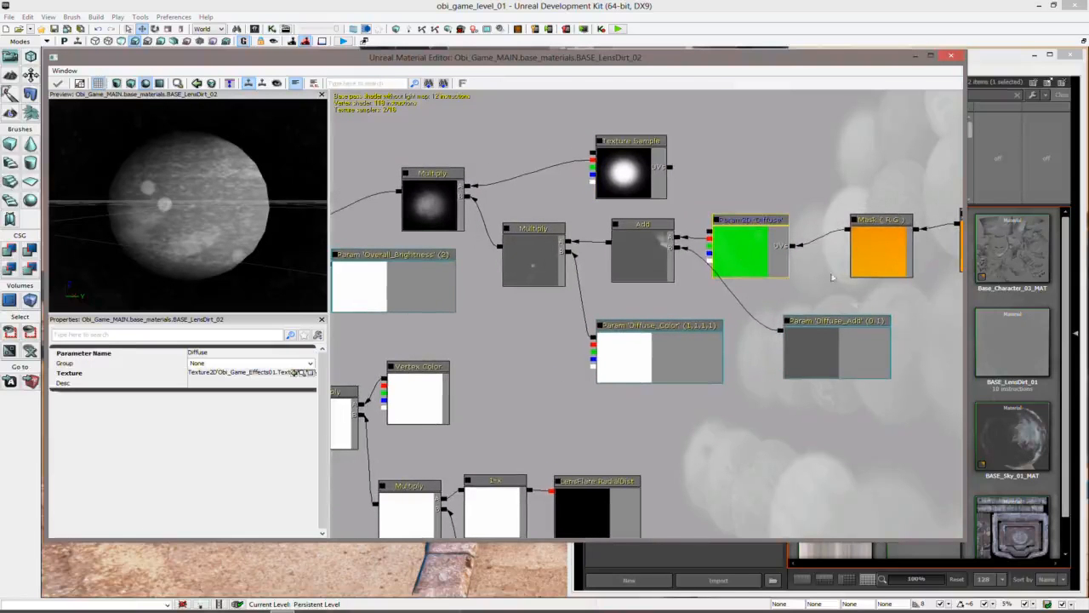
left_click_drag(853, 269, 742, 284)
left_click(875, 271)
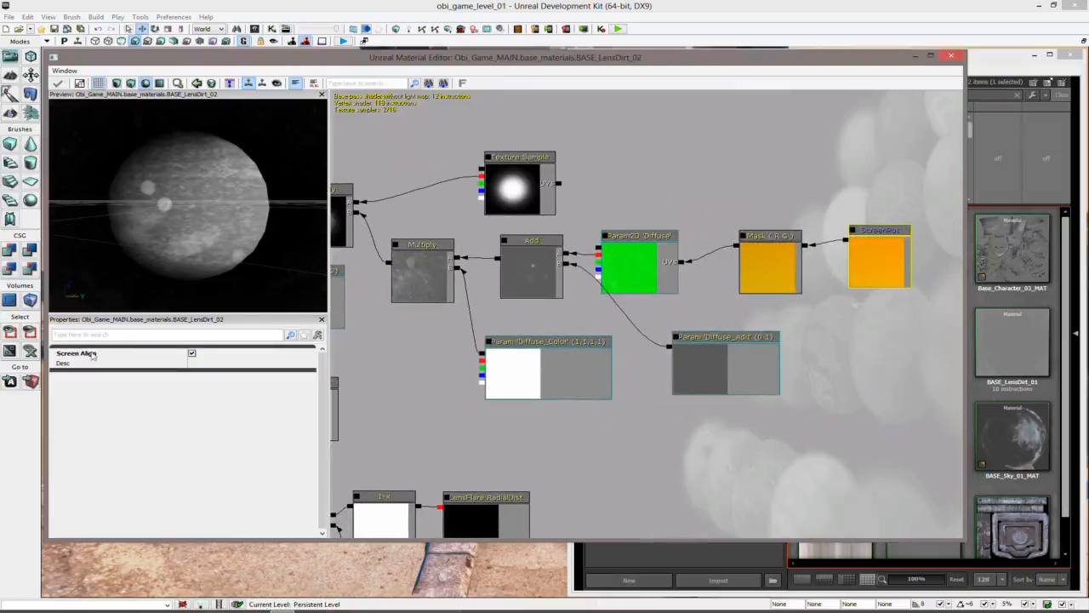
left_click_drag(651, 194, 744, 193)
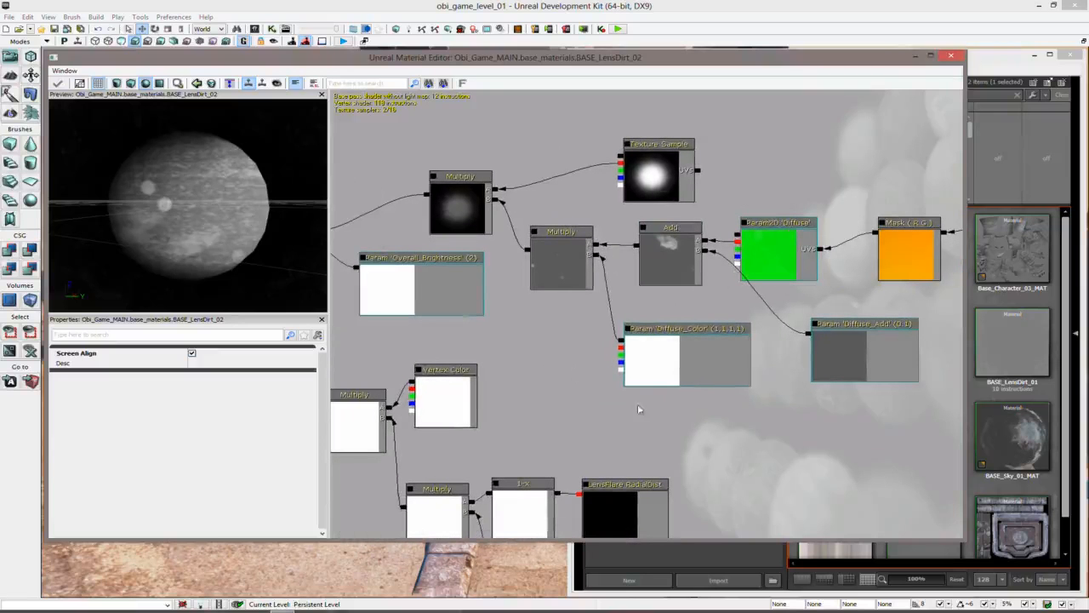
left_click(662, 366)
left_click_drag(552, 333, 642, 336)
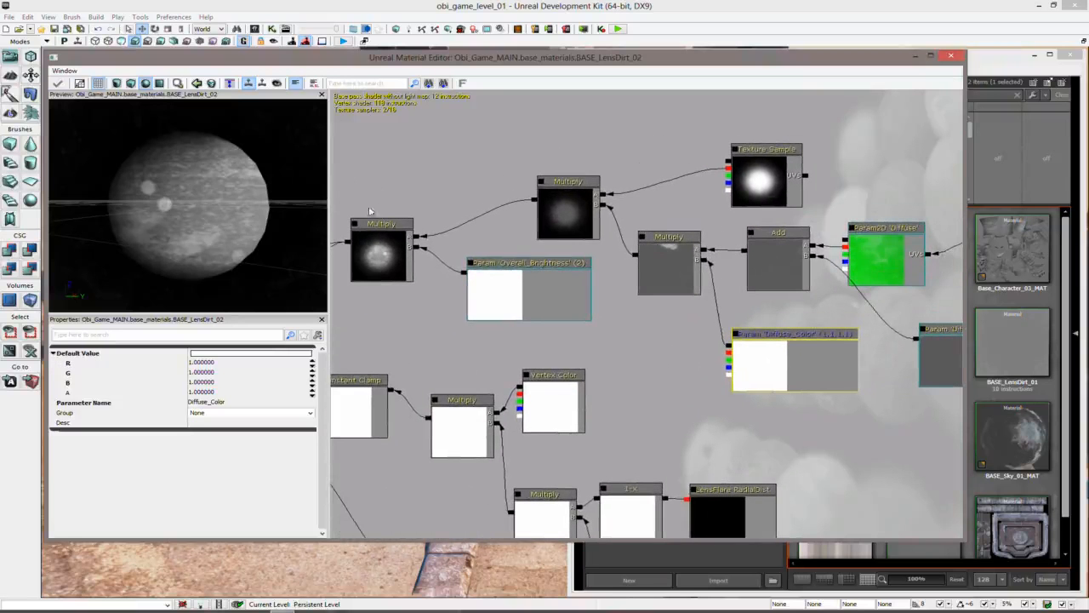
- Close the Material Editor and the Content Browser, and frame the stairs and both entrance lamps in the viewport
left_click(953, 58)
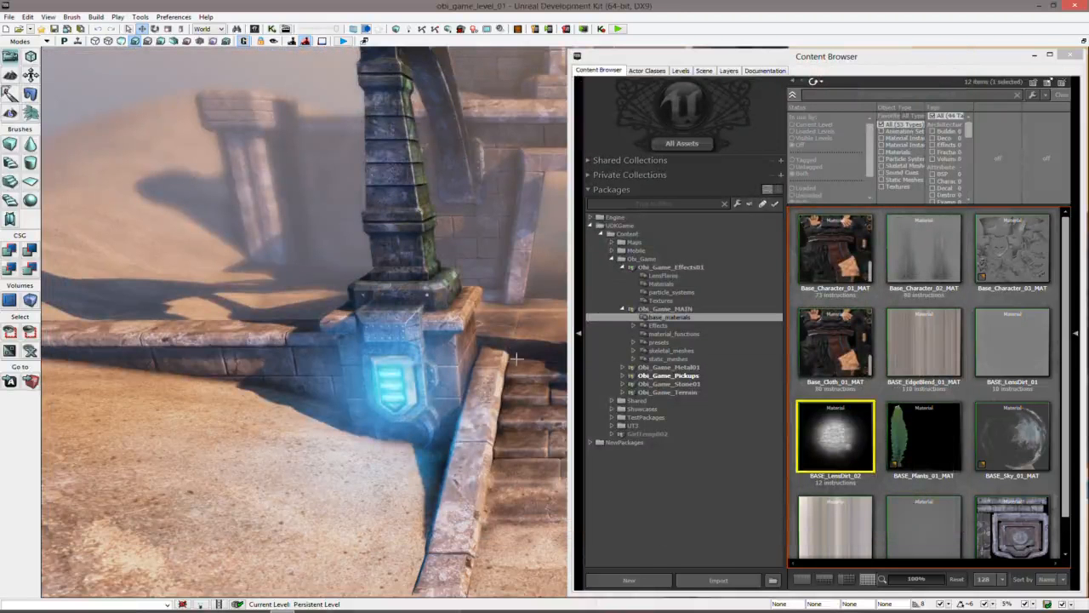
left_click(1071, 55)
right_click_drag(612, 343, 651, 375)
key("s")
key("w")
key("s")
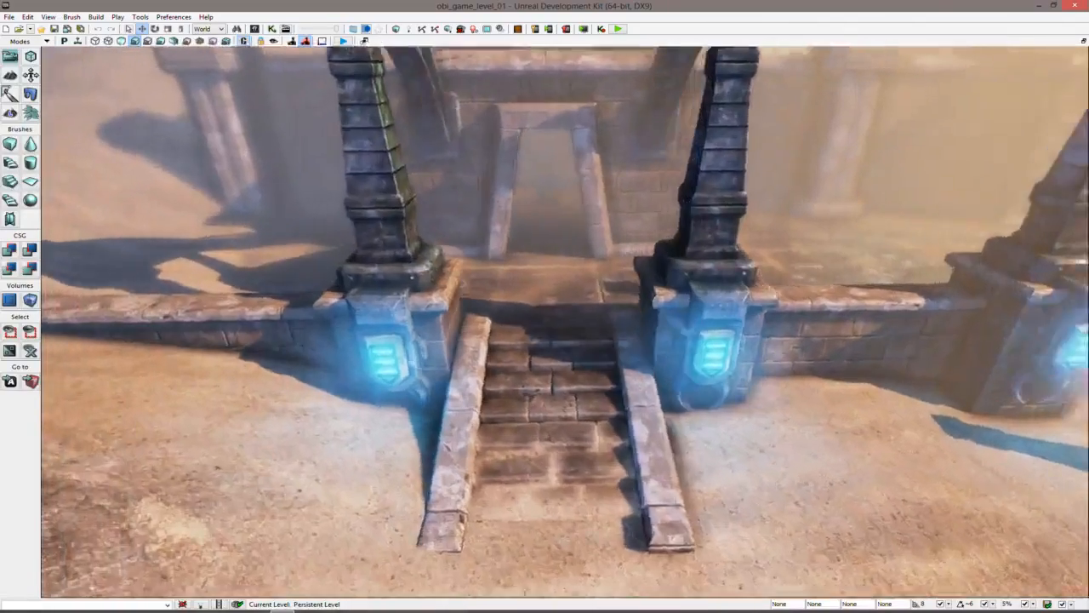